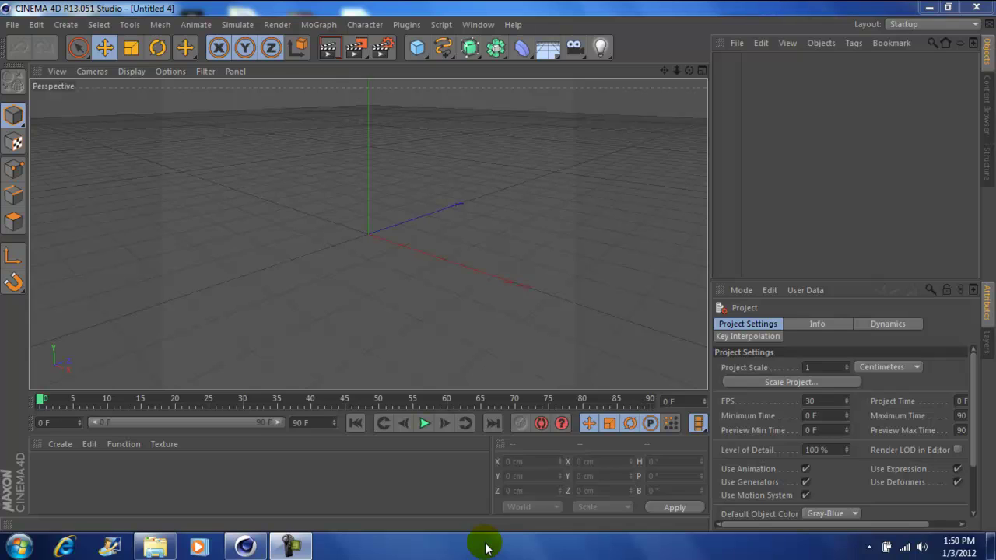
Apply the Film/Video HDV/HDTV 720 29.97 output preset (1280×720, 29.97 fps).
{"action": "left_click", "coordinate": [382, 48]}
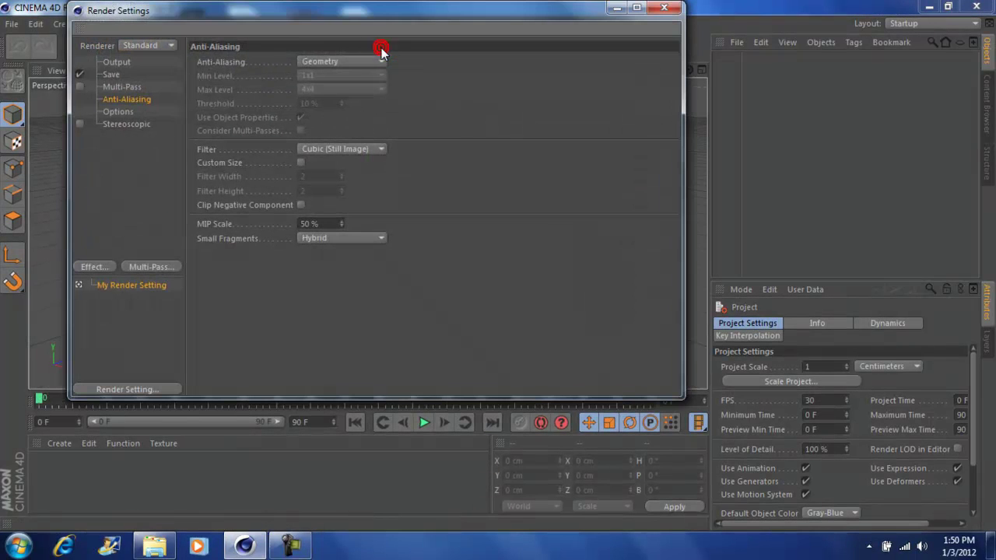
{"action": "left_click", "coordinate": [117, 61]}
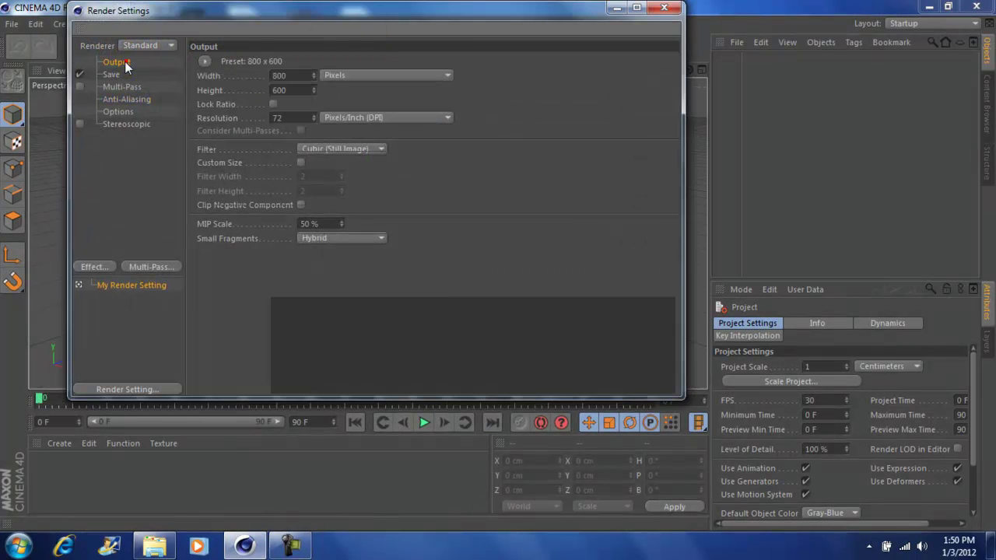
{"action": "left_click", "coordinate": [206, 62]}
{"action": "mouse_move", "coordinate": [224, 106]}
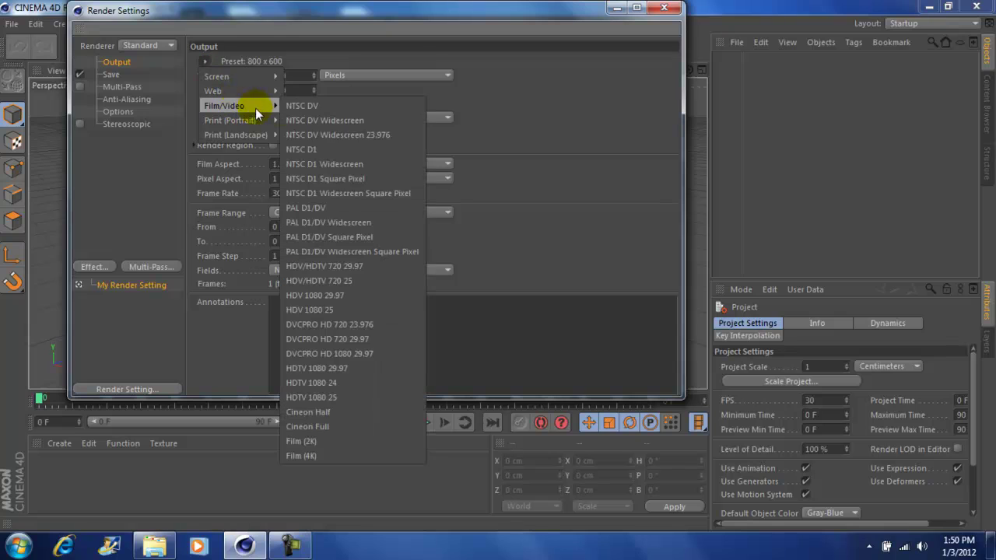
{"action": "left_click", "coordinate": [368, 266]}
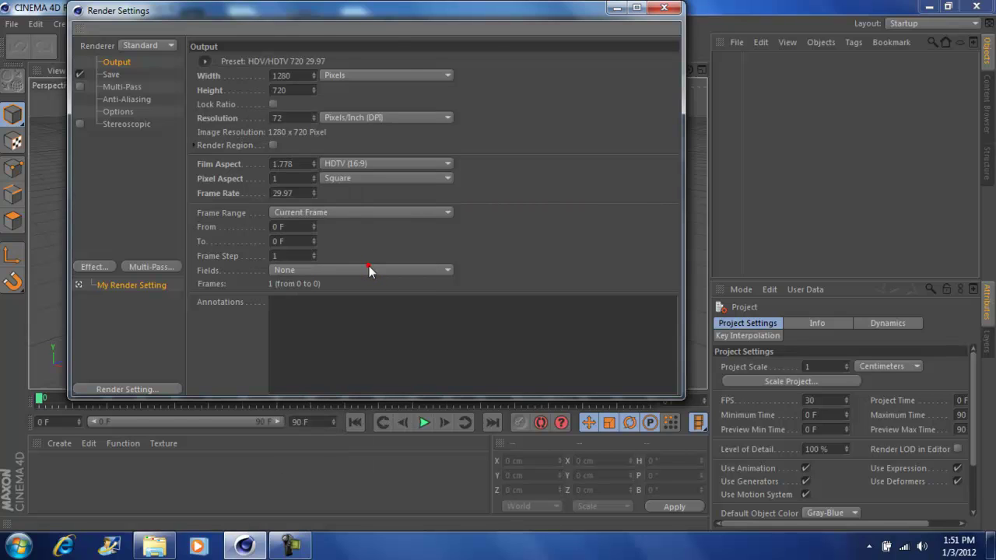
Save renders to the Desktop as JOHNGOTTI in PNG format with an alpha channel.
{"action": "left_click", "coordinate": [111, 75]}
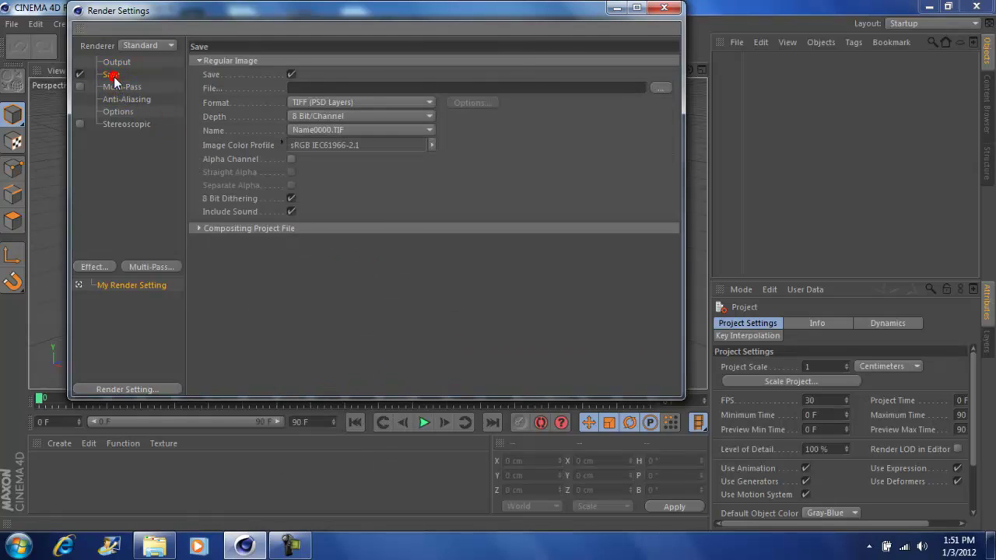
{"action": "left_click", "coordinate": [659, 90]}
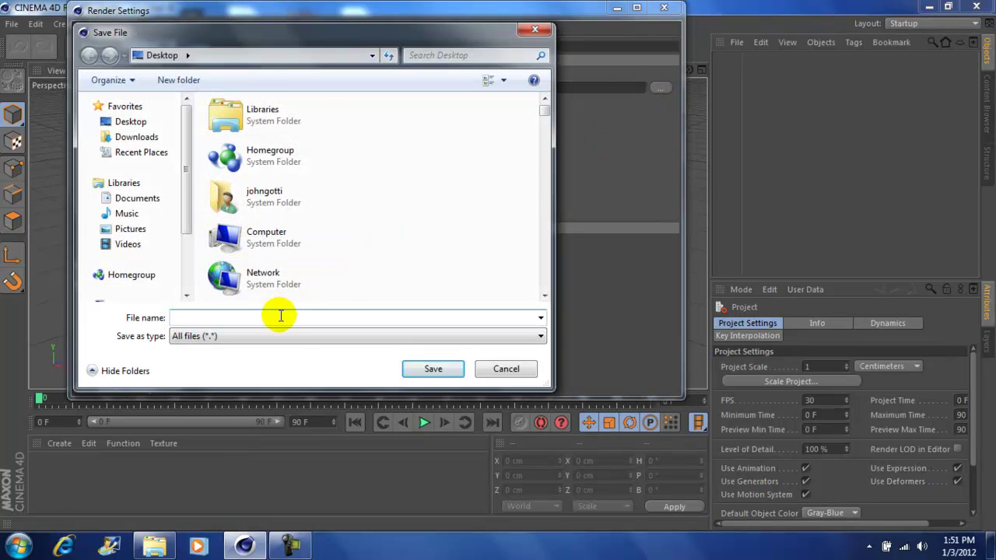
{"action": "type", "text": "JOHNGOTTI"}
{"action": "left_click", "coordinate": [280, 316]}
{"action": "left_click", "coordinate": [448, 371]}
{"action": "left_click", "coordinate": [378, 101]}
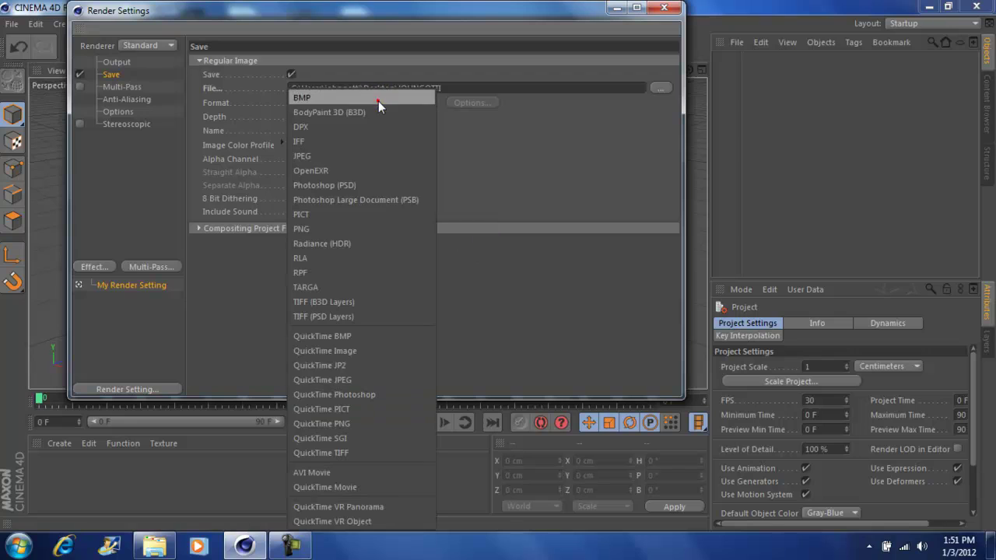
{"action": "left_click", "coordinate": [399, 230]}
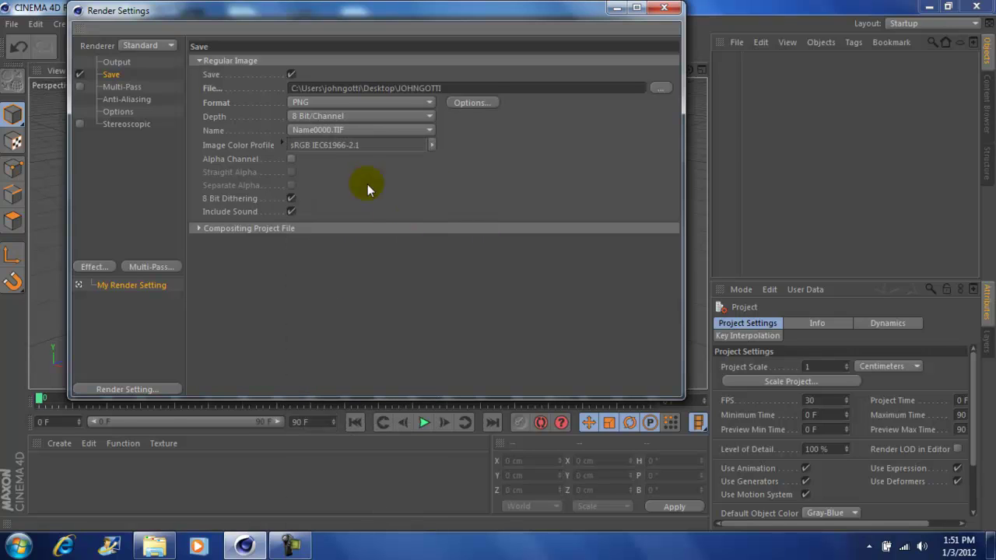
{"action": "left_click", "coordinate": [290, 159]}
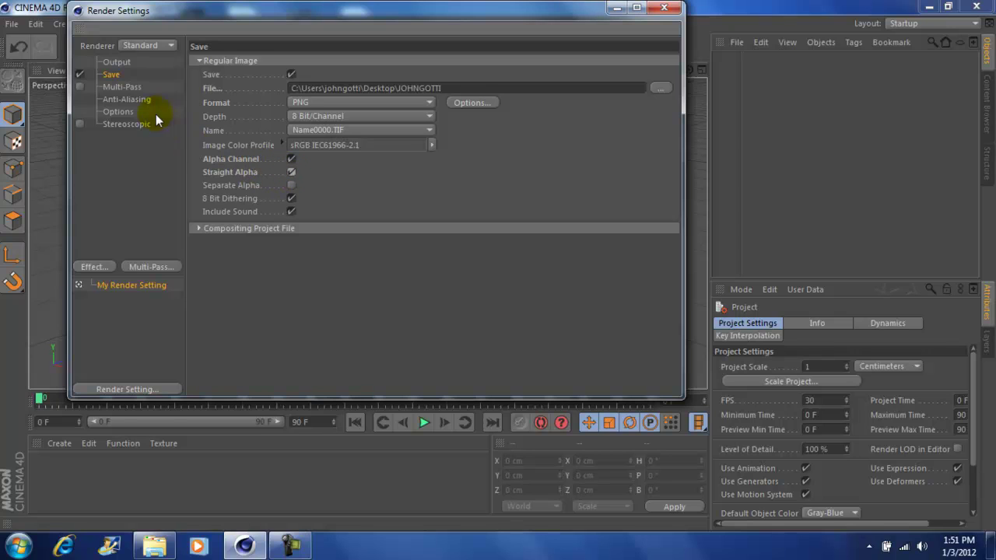
Set anti-aliasing to Best and close Render Settings.
{"action": "left_click", "coordinate": [128, 89]}
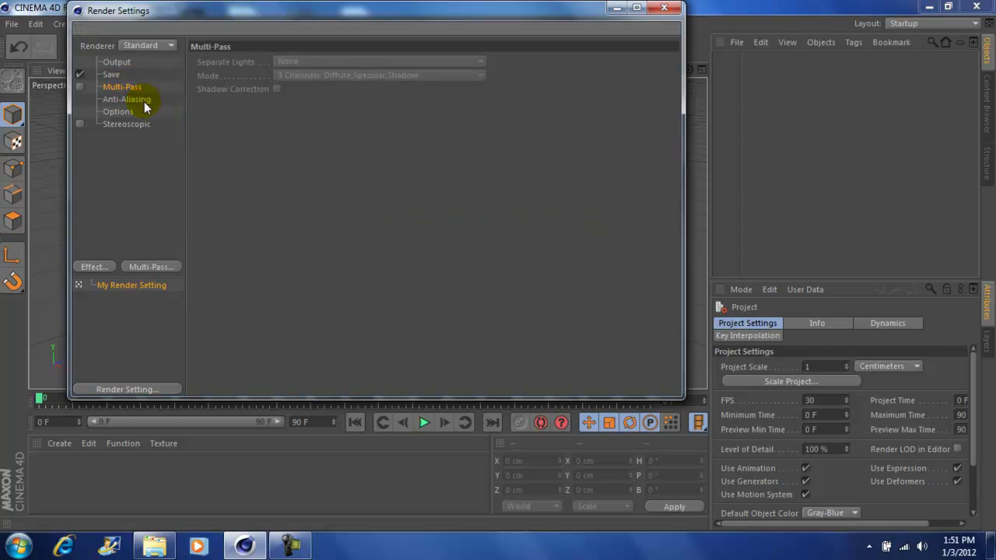
{"action": "left_click", "coordinate": [143, 104]}
{"action": "left_click", "coordinate": [334, 62]}
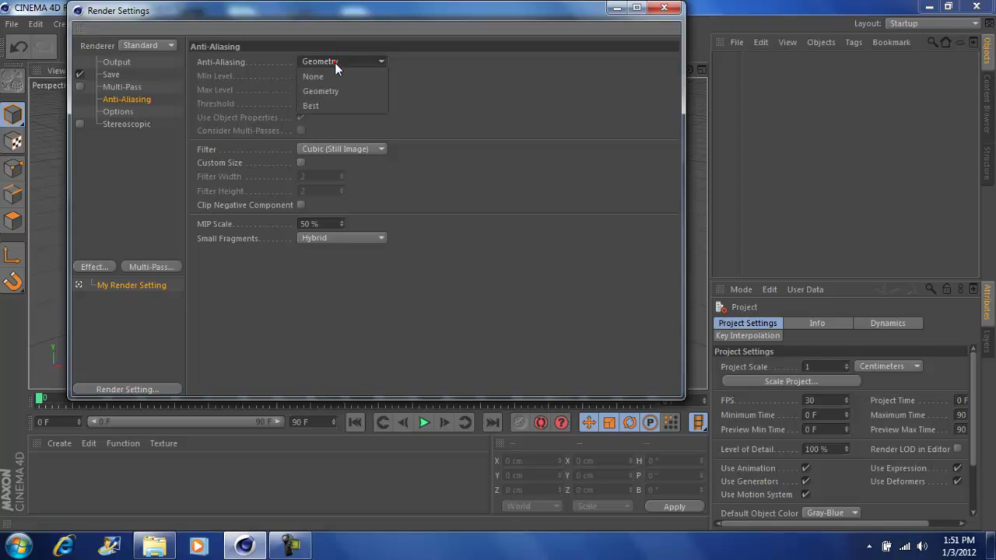
{"action": "left_click", "coordinate": [346, 106]}
{"action": "left_click", "coordinate": [664, 8]}
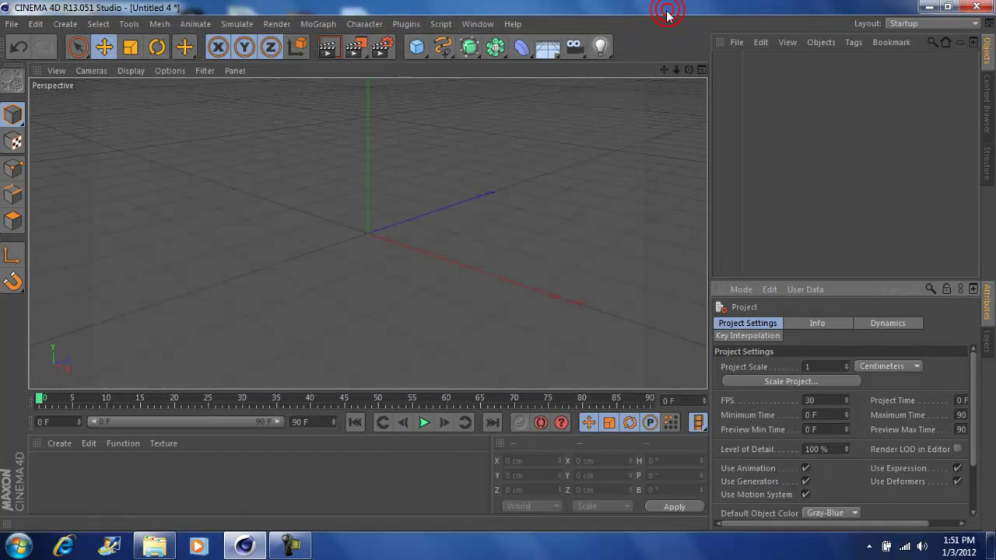
Create a MoText object spelling JOHNGOTTI and raise its Depth to 130.
{"action": "left_click", "coordinate": [327, 27]}
{"action": "left_click", "coordinate": [348, 192]}
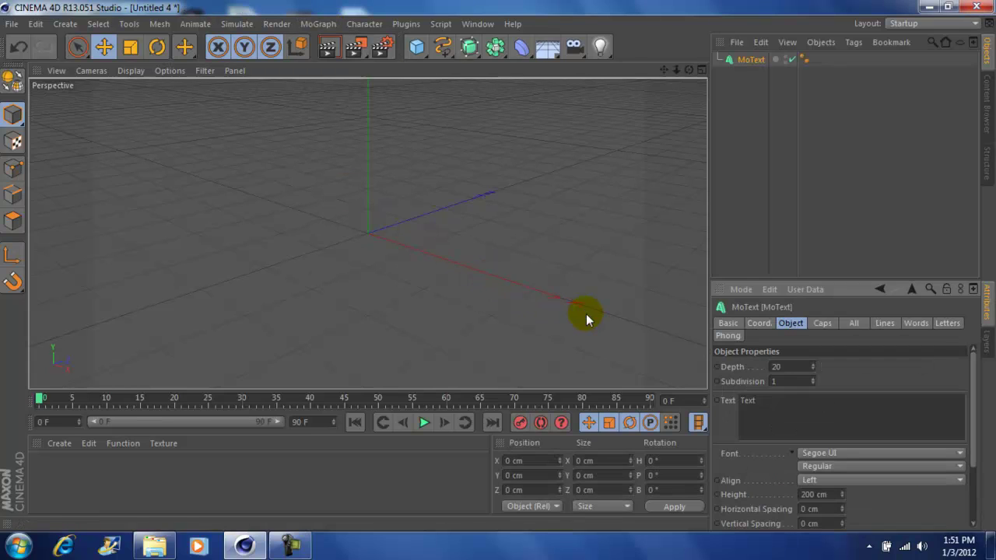
{"action": "double_click", "coordinate": [745, 400]}
{"action": "type", "text": "JOHNGOTTI"}
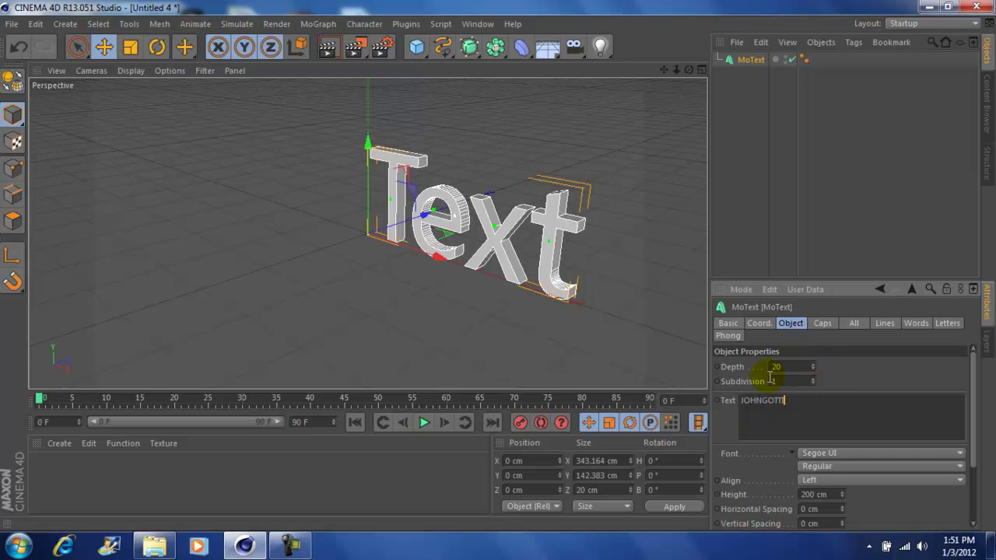
{"action": "left_click", "coordinate": [812, 365]}
{"action": "left_click_drag", "start_coordinate": [812, 365], "coordinate": [812, 363]}
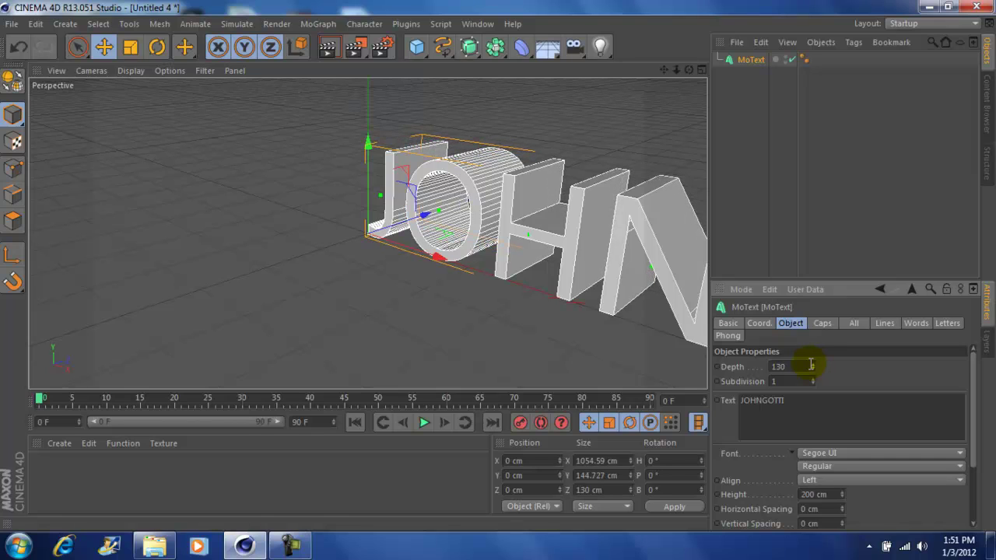
Set the MoText font to Scrawl3rd and its Align option to Middle.
{"action": "left_click", "coordinate": [961, 458]}
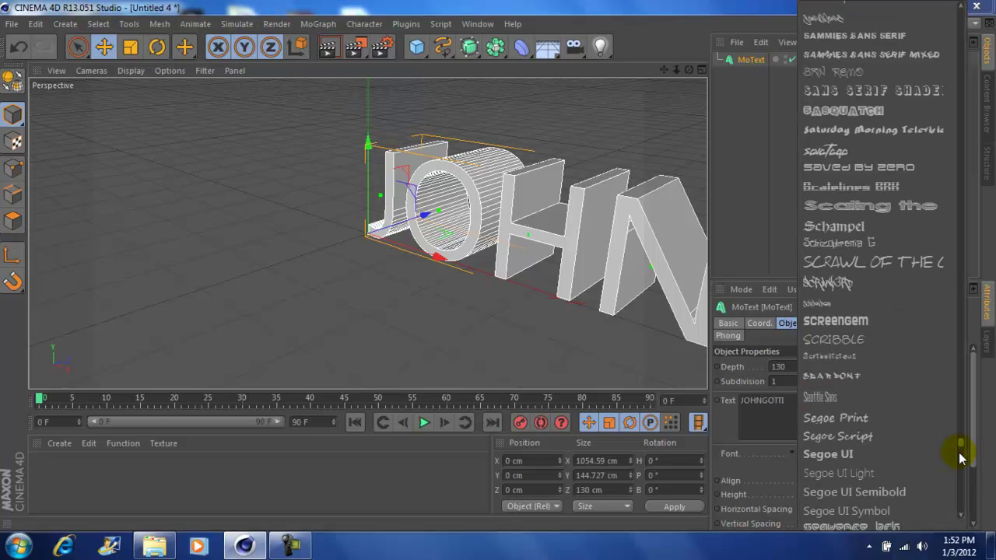
{"action": "left_click", "coordinate": [870, 282]}
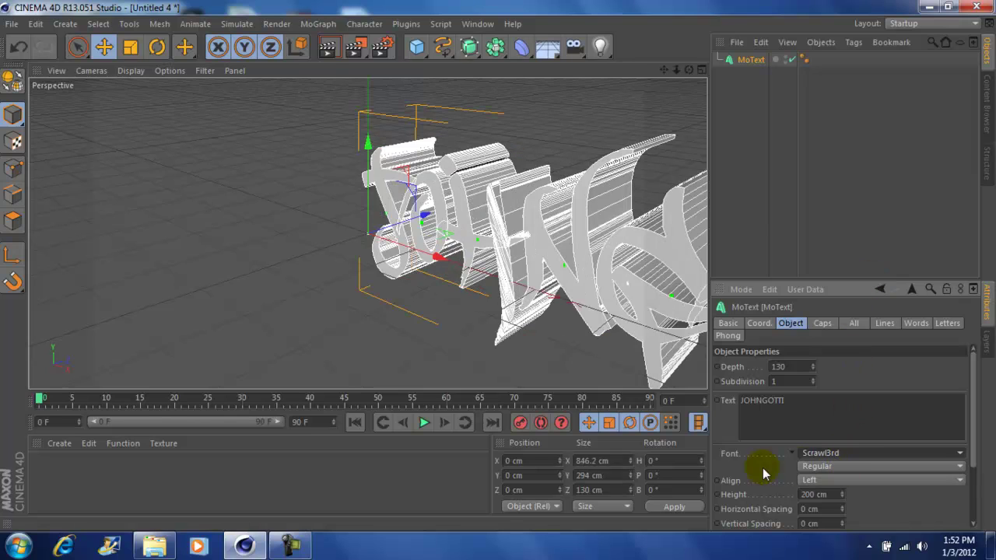
{"action": "left_click", "coordinate": [837, 482]}
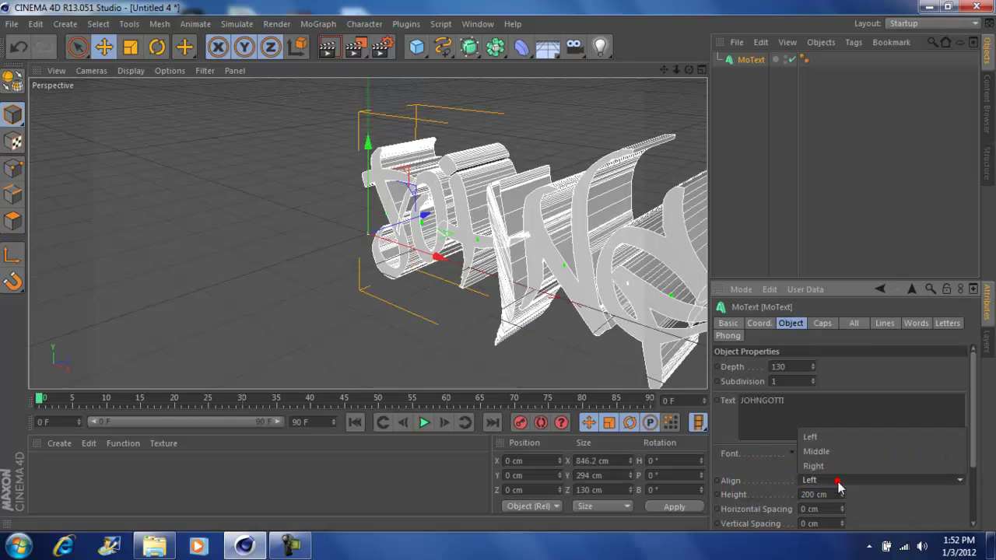
{"action": "left_click", "coordinate": [839, 454]}
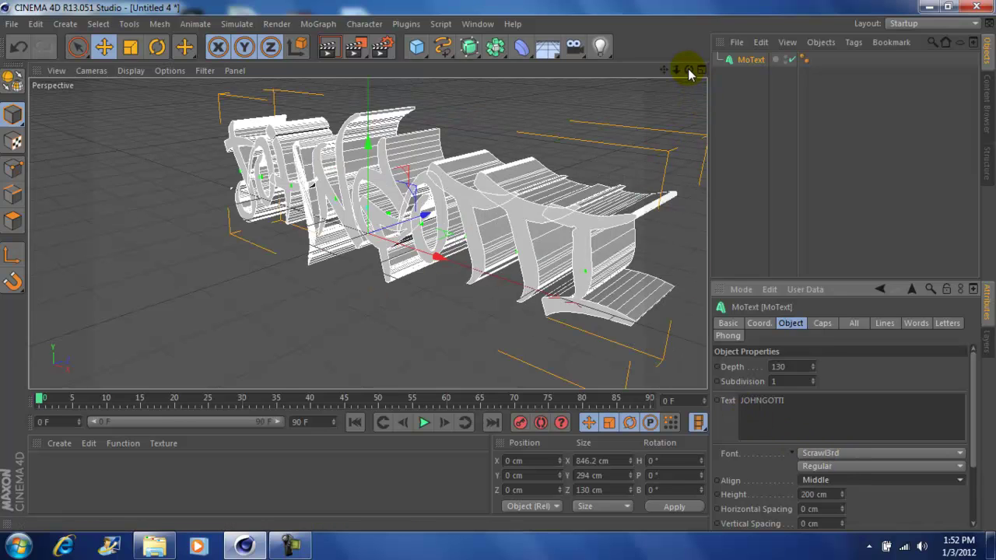
Orbit the view until the JOHNGOTTI lettering faces front.
{"action": "mouse_move", "coordinate": [688, 70]}
{"action": "left_mouse_down"}
{"action": "mouse_move", "coordinate": [668, 74]}
{"action": "mouse_move", "coordinate": [678, 70]}
{"action": "left_mouse_up"}
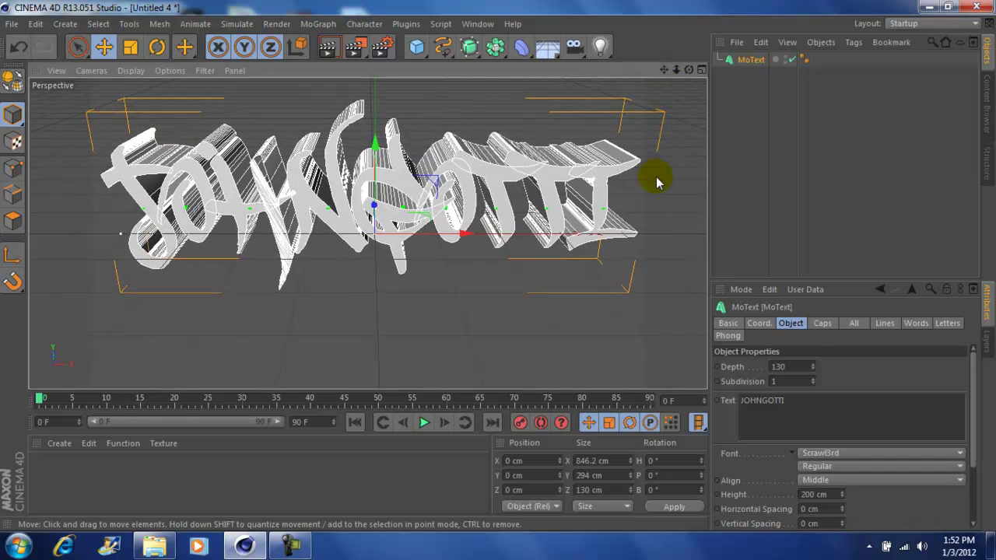
Set both the start and end caps of the text to Fillet Cap.
{"action": "left_click", "coordinate": [820, 324]}
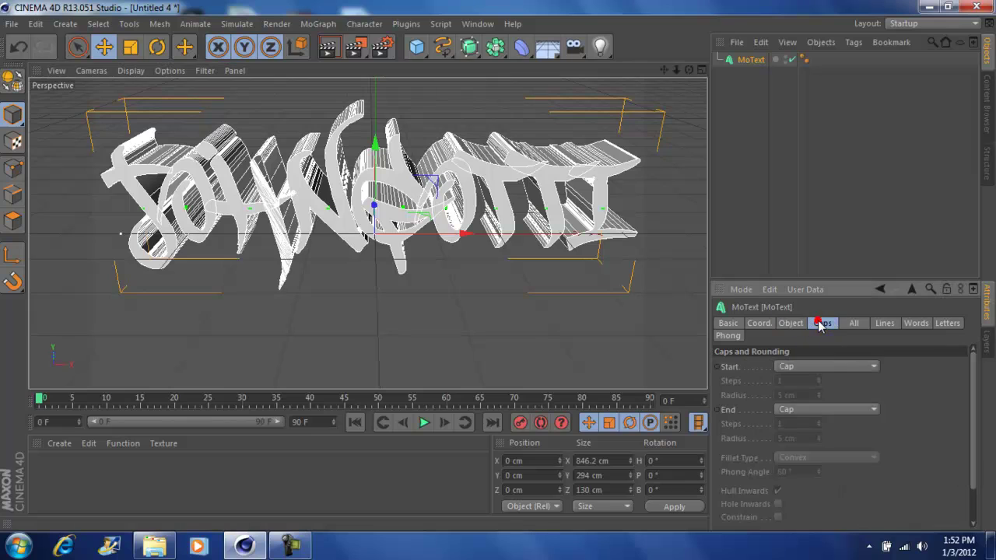
{"action": "left_click", "coordinate": [822, 369]}
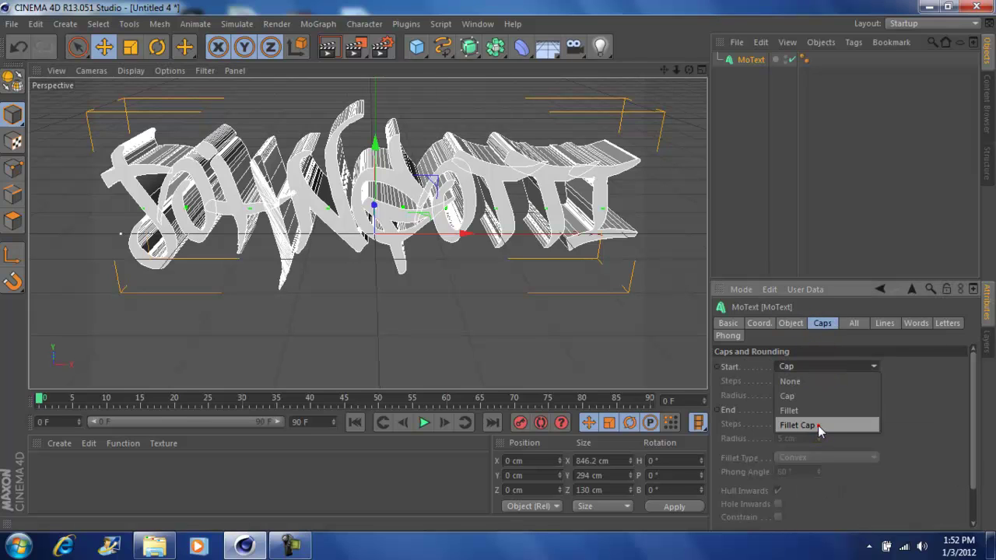
{"action": "left_click", "coordinate": [818, 425]}
{"action": "left_click", "coordinate": [808, 409]}
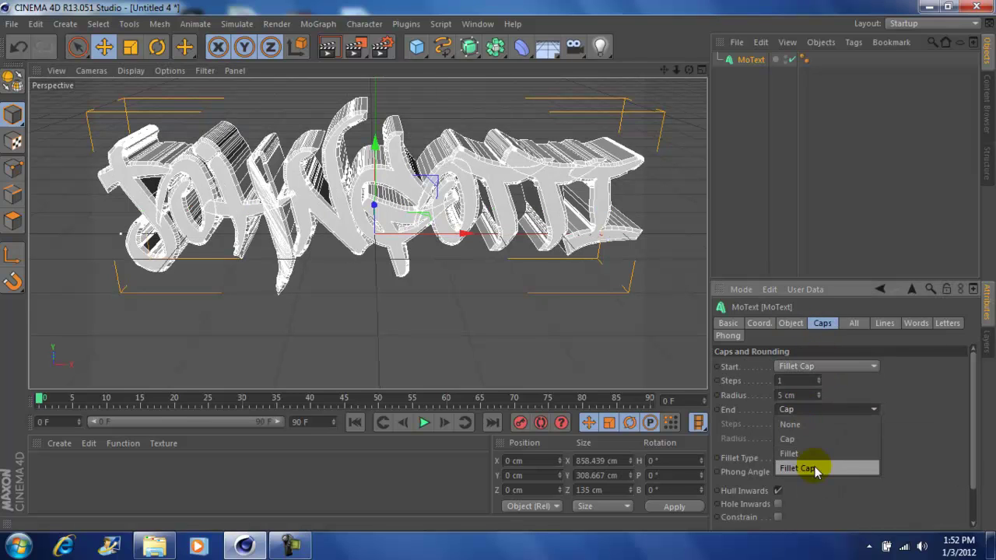
{"action": "left_click", "coordinate": [814, 469]}
Give the start and end fillets 3 steps and a 4 cm radius.
{"action": "left_click", "coordinate": [817, 378]}
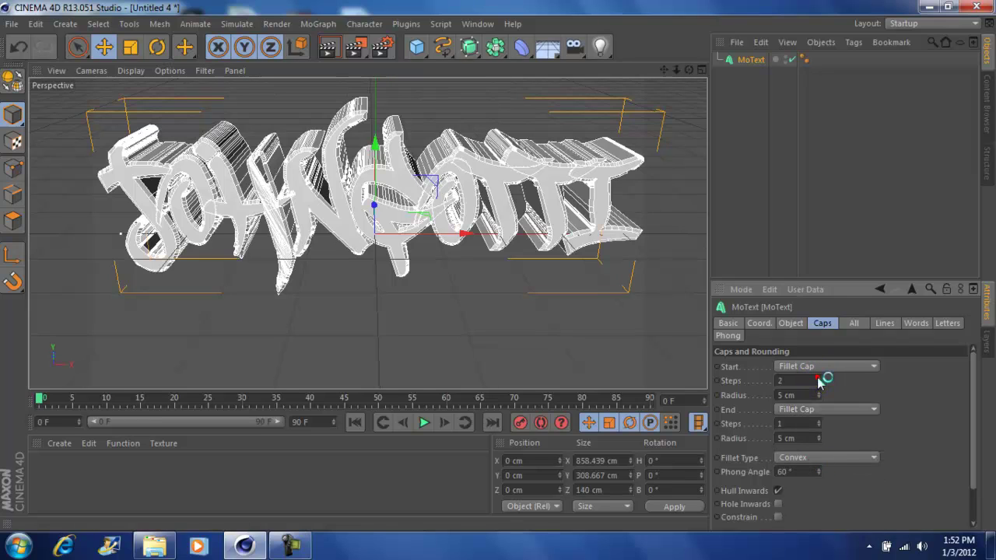
{"action": "left_click", "coordinate": [818, 379]}
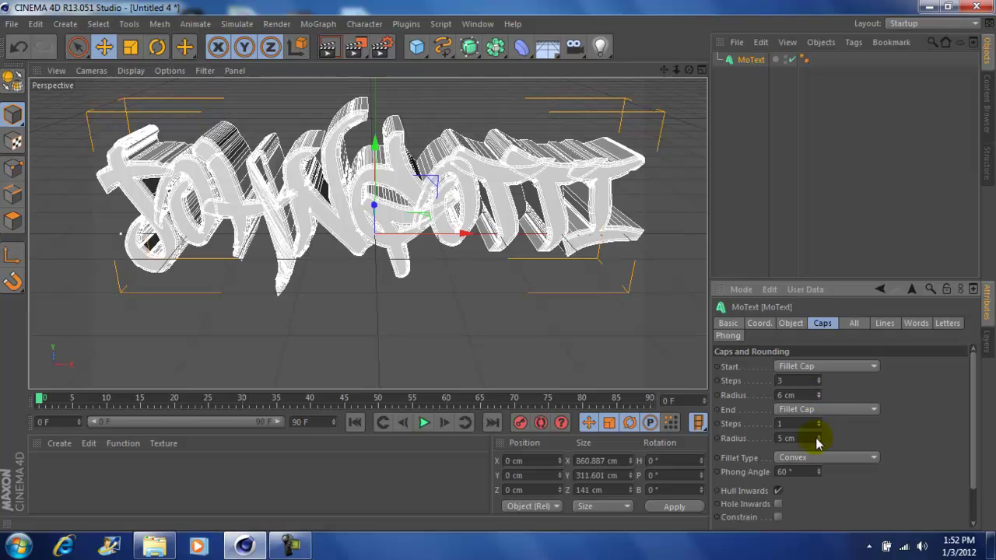
{"action": "left_click", "coordinate": [818, 398]}
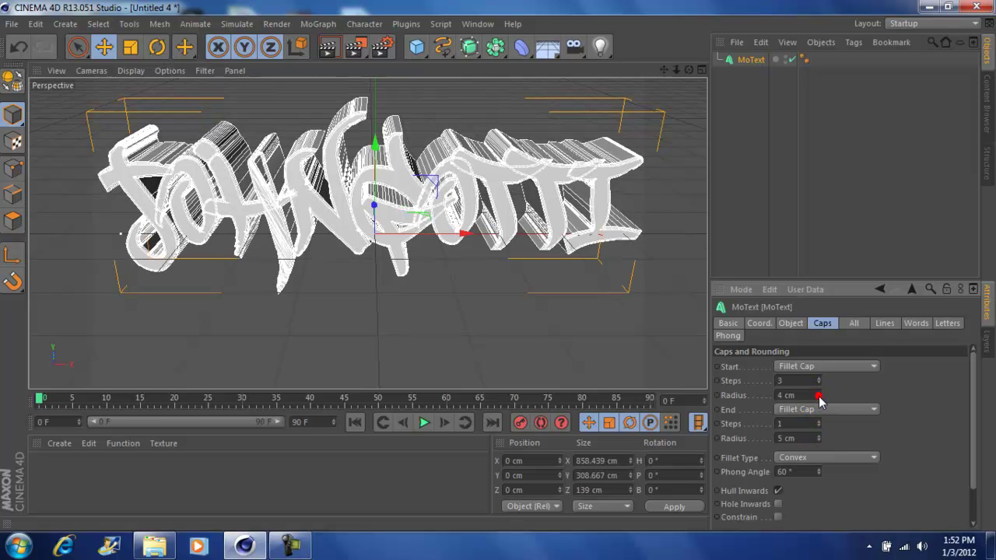
{"action": "left_click", "coordinate": [818, 441]}
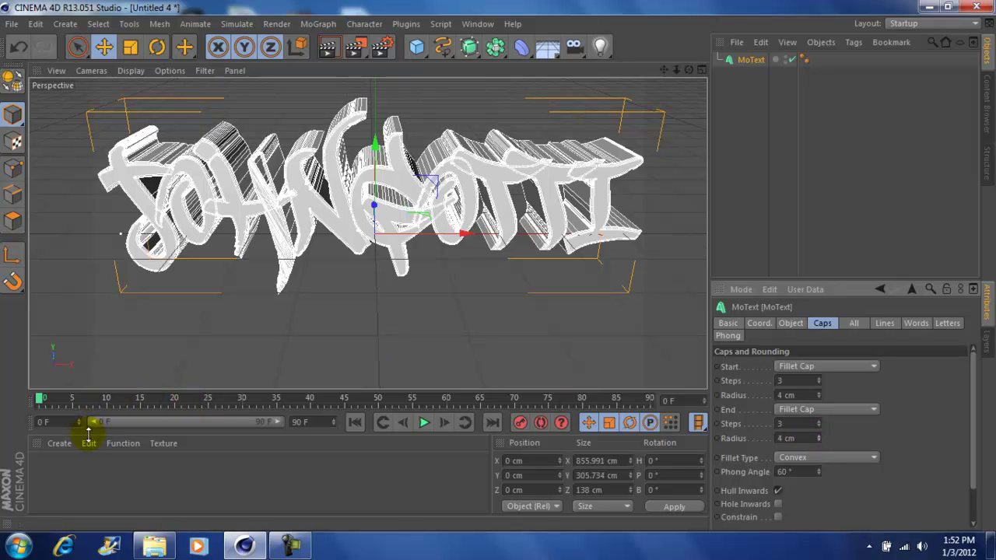
{"action": "left_click", "coordinate": [59, 444]}
Load the GOTTI PACK 1 materials and drag the blue steel material onto the MoText.
{"action": "left_click", "coordinate": [70, 357]}
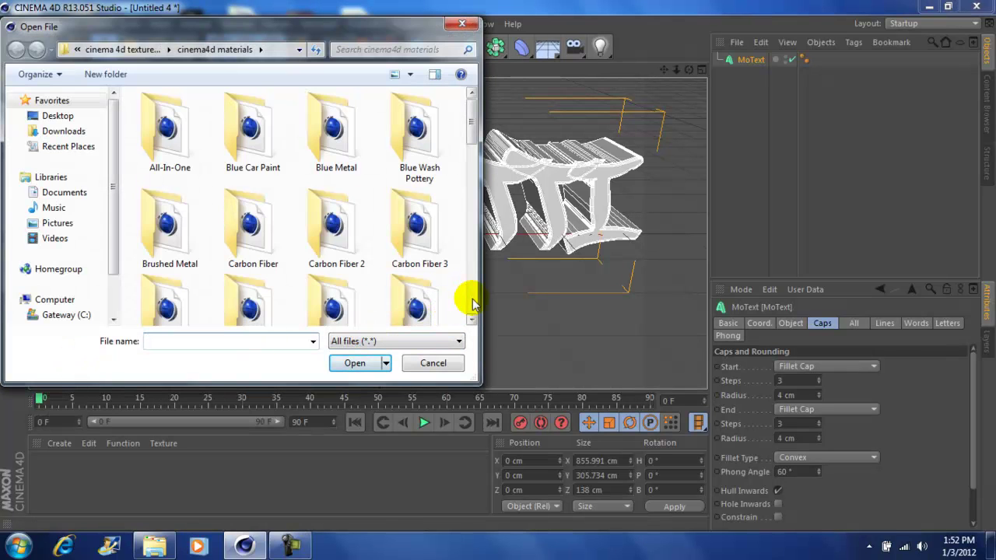
{"action": "left_click", "coordinate": [472, 300]}
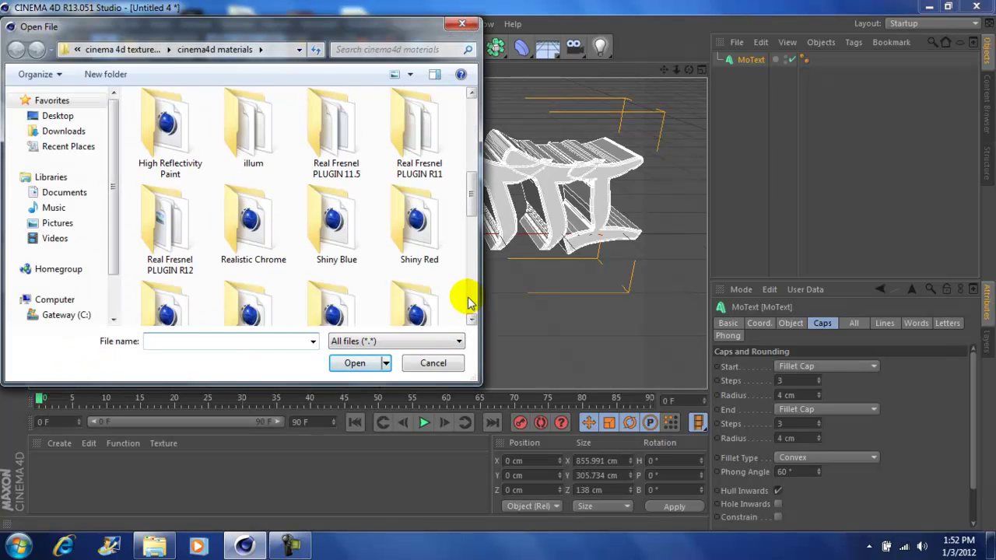
{"action": "left_click", "coordinate": [472, 319]}
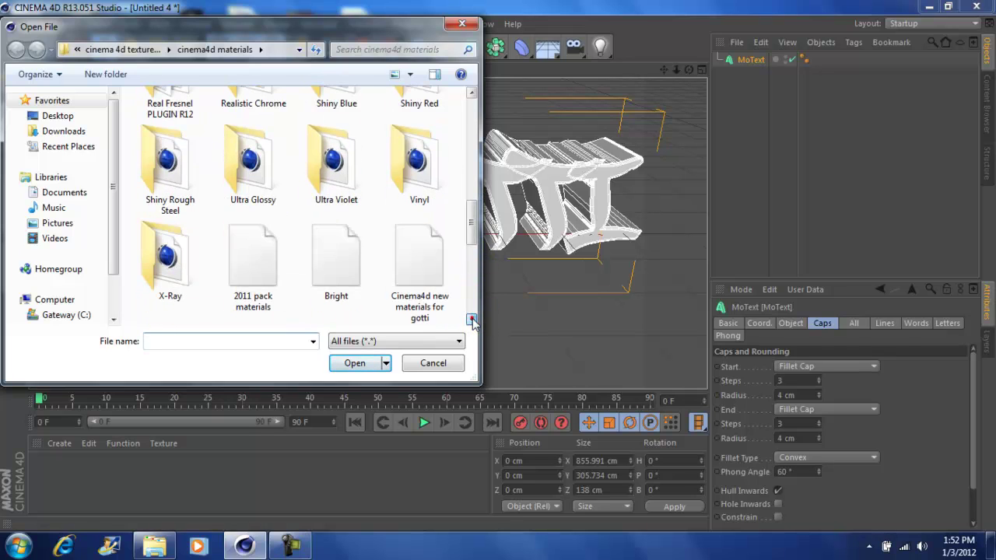
{"action": "left_click", "coordinate": [420, 281]}
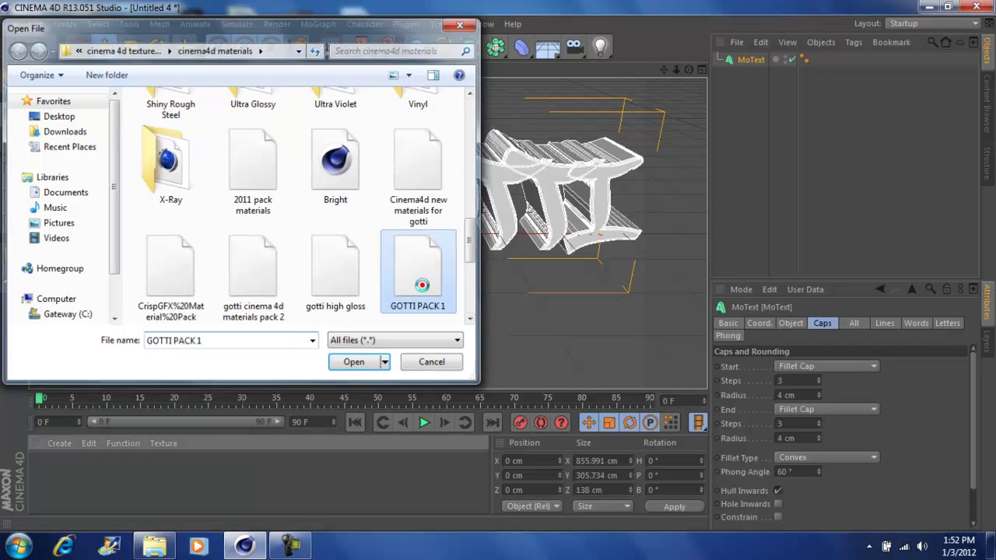
{"action": "double_click", "coordinate": [412, 308]}
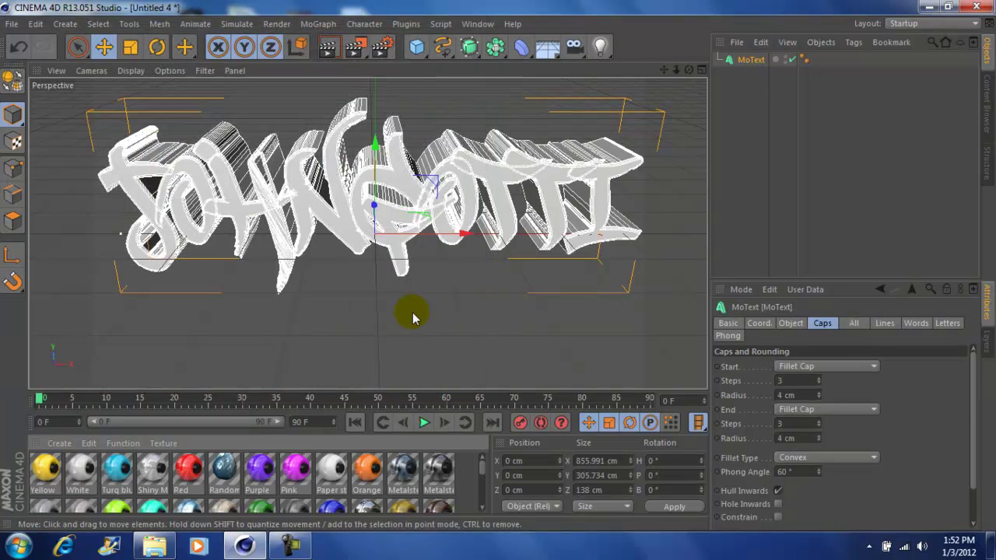
{"action": "left_click", "coordinate": [480, 507]}
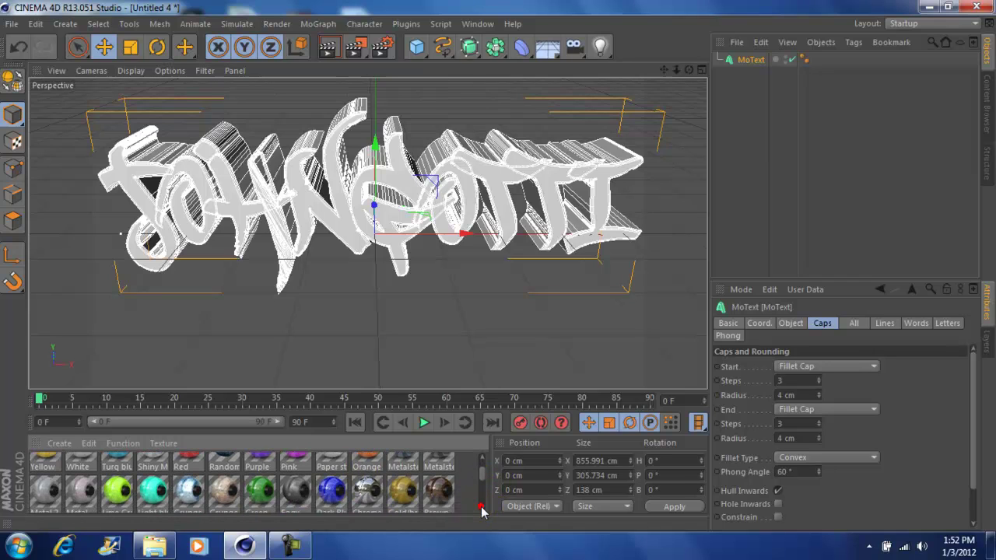
{"action": "left_click", "coordinate": [481, 507]}
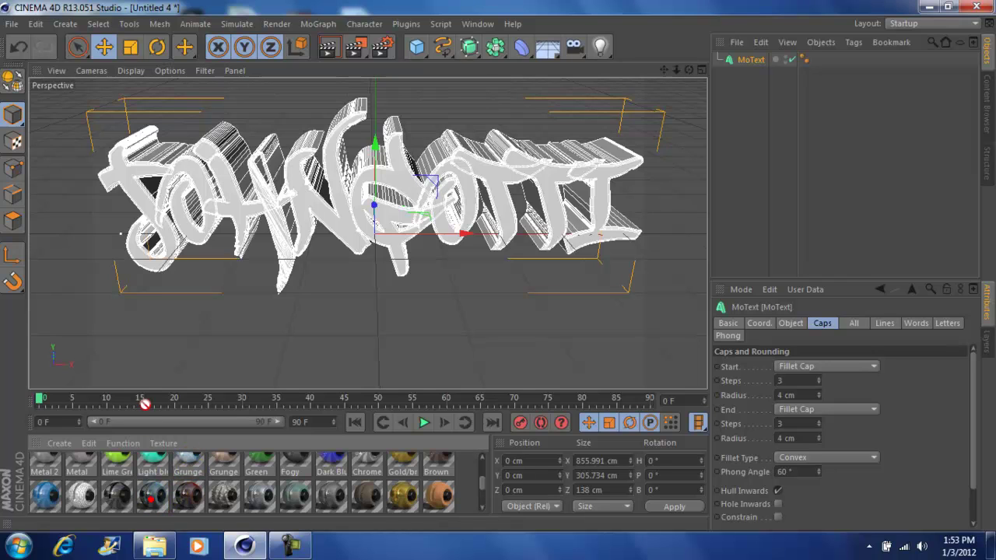
{"action": "mouse_move", "coordinate": [153, 498]}
{"action": "left_mouse_down"}
{"action": "mouse_move", "coordinate": [192, 208]}
{"action": "mouse_move", "coordinate": [203, 196]}
{"action": "left_mouse_up"}
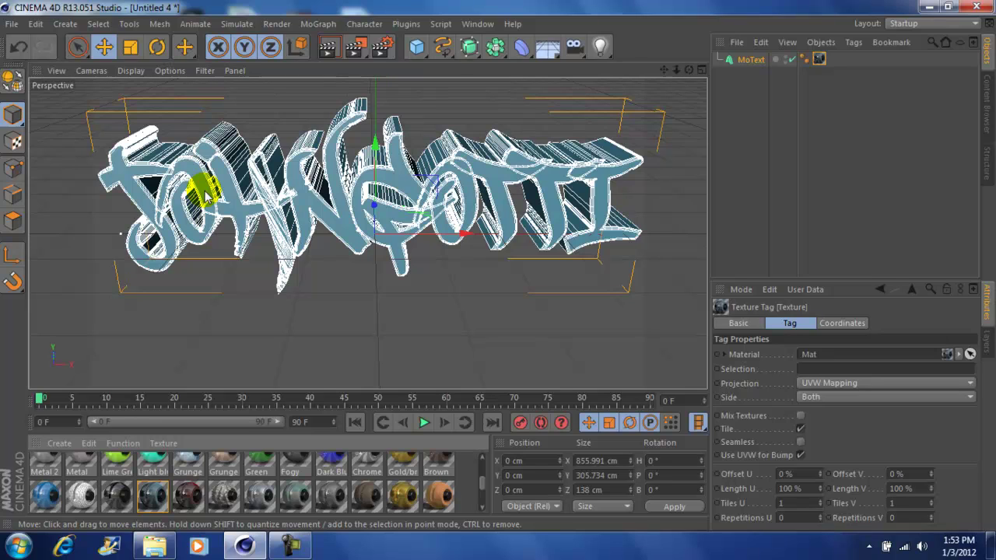
Render the Perspective viewport to preview the blue metal text.
{"action": "left_click", "coordinate": [328, 53]}
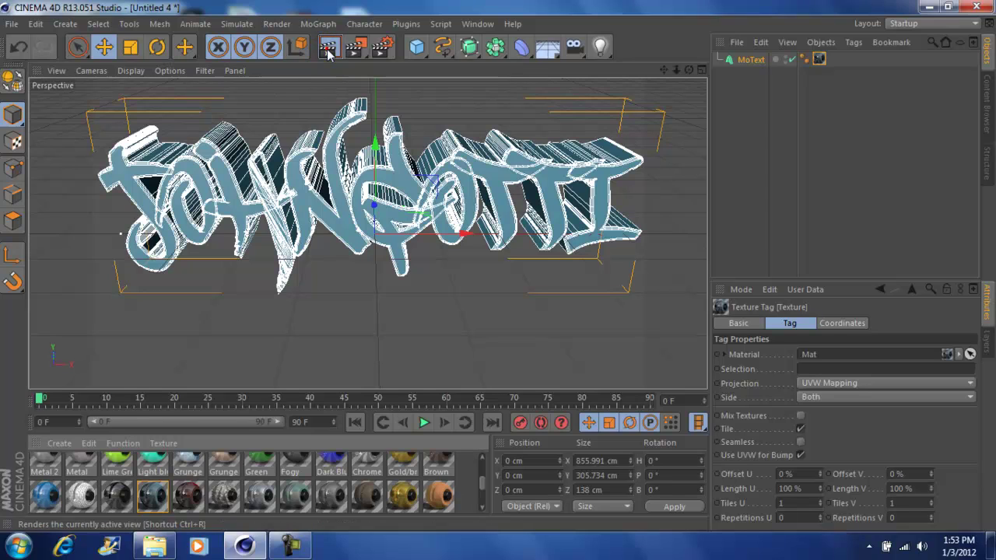
{"action": "left_click", "coordinate": [327, 48]}
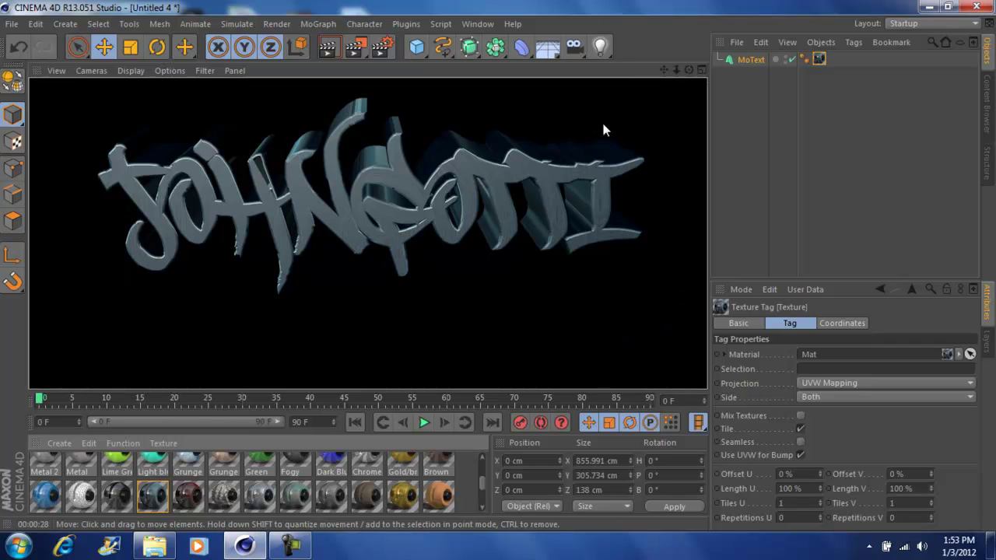
Add an omni light about 300 cm up and 479 cm in front of the text.
{"action": "left_click", "coordinate": [610, 59]}
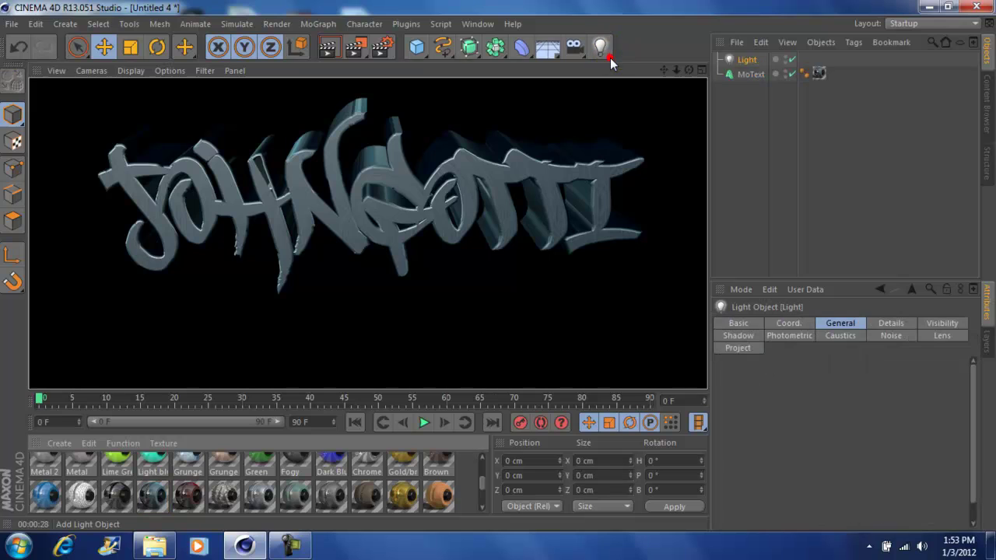
{"action": "left_click", "coordinate": [700, 72]}
{"action": "mouse_move", "coordinate": [258, 329]}
{"action": "left_mouse_down"}
{"action": "mouse_move", "coordinate": [238, 316]}
{"action": "mouse_move", "coordinate": [116, 320]}
{"action": "left_mouse_up"}
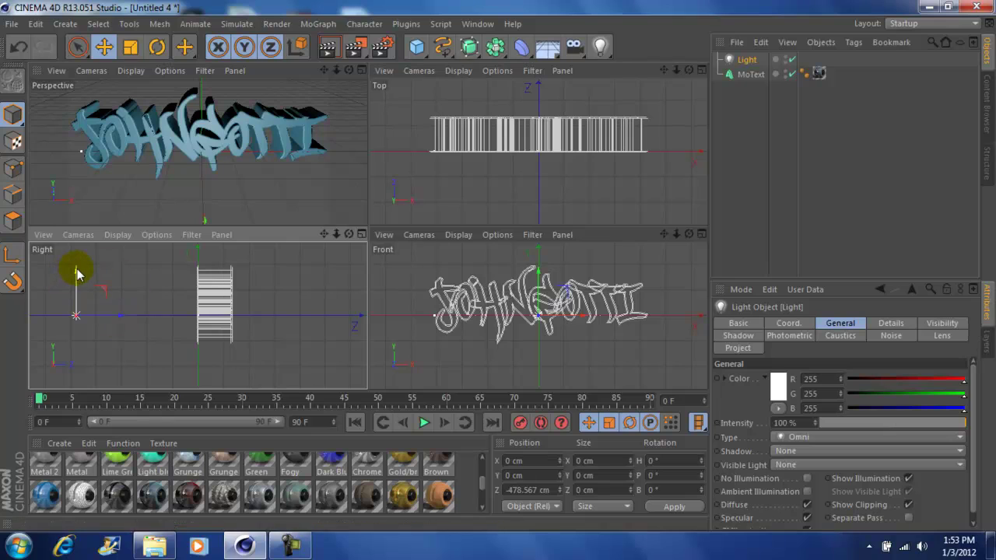
{"action": "left_click_drag", "start_coordinate": [76, 272], "coordinate": [76, 234]}
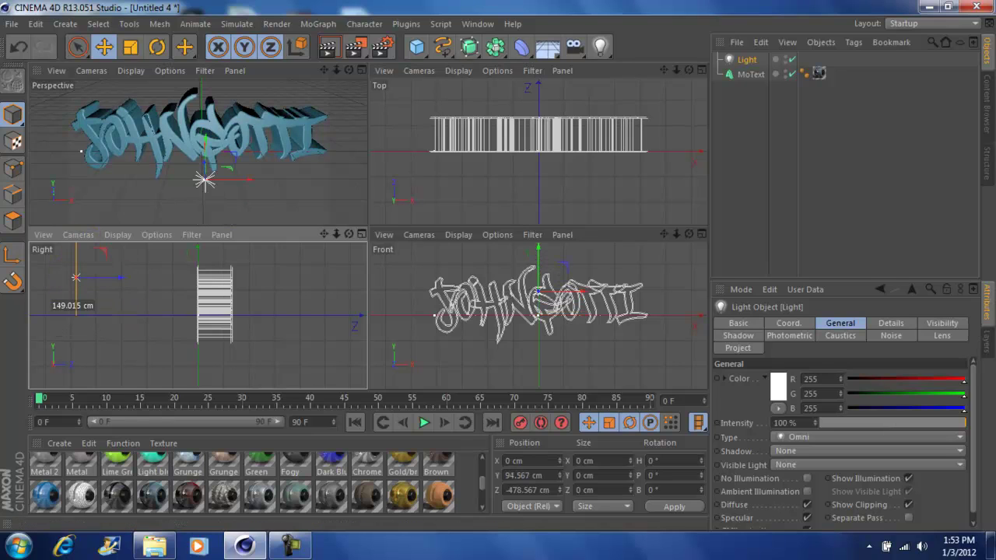
{"action": "left_click_drag", "start_coordinate": [76, 292], "coordinate": [76, 262]}
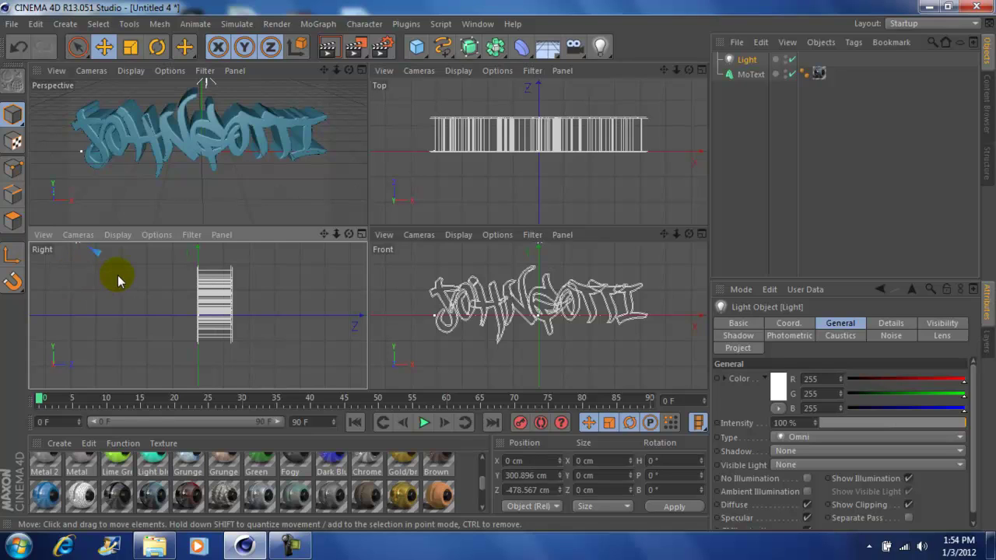
{"action": "left_click", "coordinate": [362, 70]}
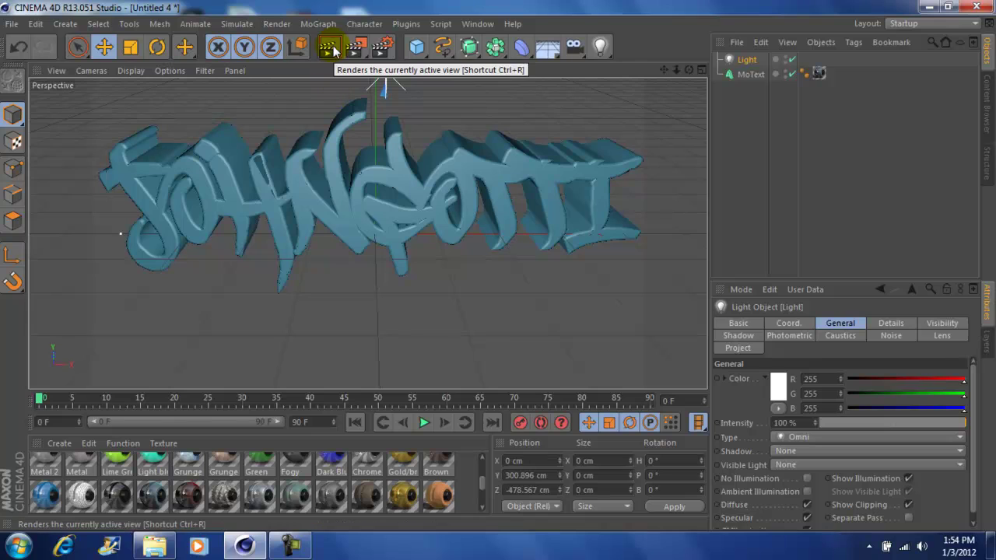
Render the Perspective view to check the text lit by the omni light.
{"action": "left_click", "coordinate": [330, 48]}
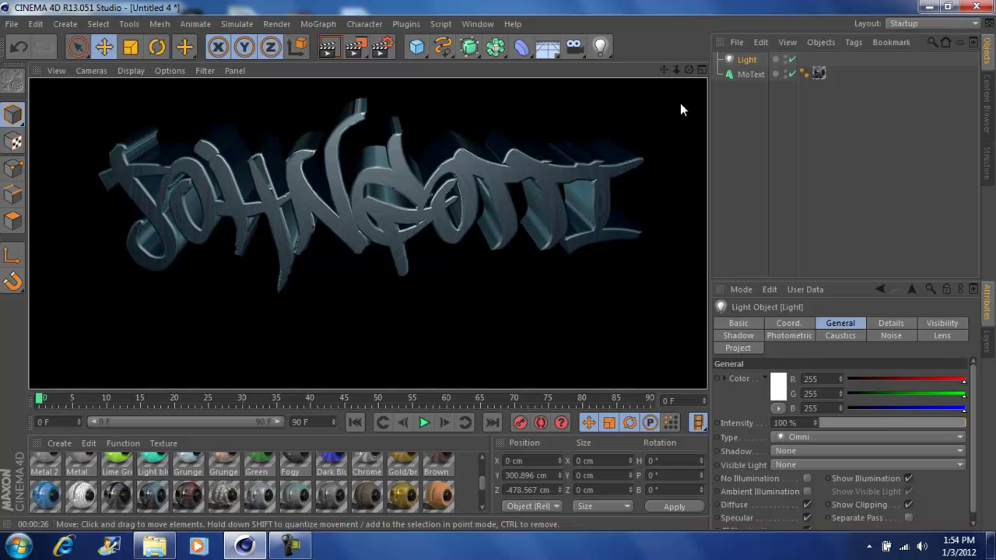
Add Light.1 off to the front-left and Light.2 about 568 cm right, 674 cm forward.
{"action": "left_click", "coordinate": [610, 55]}
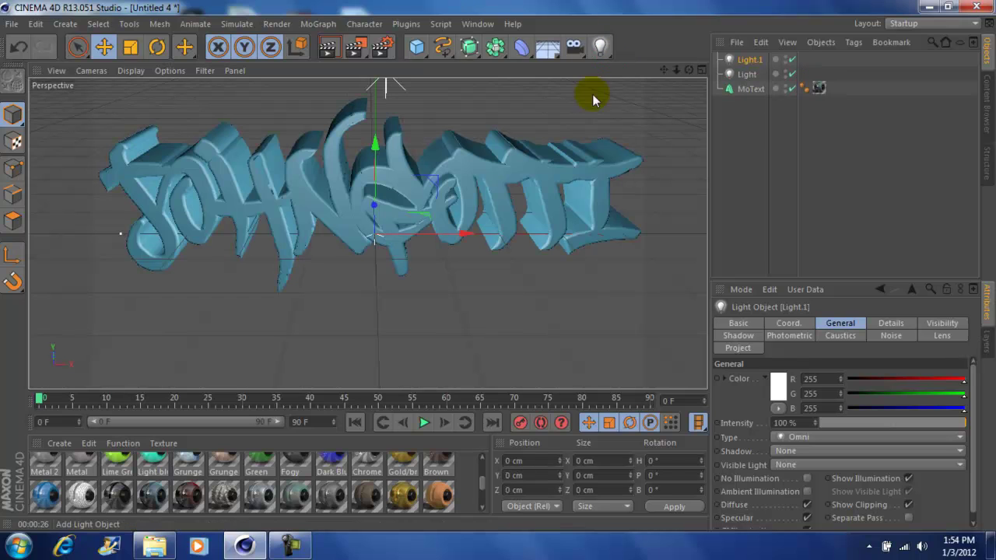
{"action": "mouse_move", "coordinate": [465, 234]}
{"action": "left_mouse_down"}
{"action": "mouse_move", "coordinate": [196, 257]}
{"action": "mouse_move", "coordinate": [145, 249]}
{"action": "left_mouse_up"}
{"action": "mouse_move", "coordinate": [99, 204]}
{"action": "left_mouse_down"}
{"action": "mouse_move", "coordinate": [45, 276]}
{"action": "mouse_move", "coordinate": [46, 357]}
{"action": "left_mouse_up"}
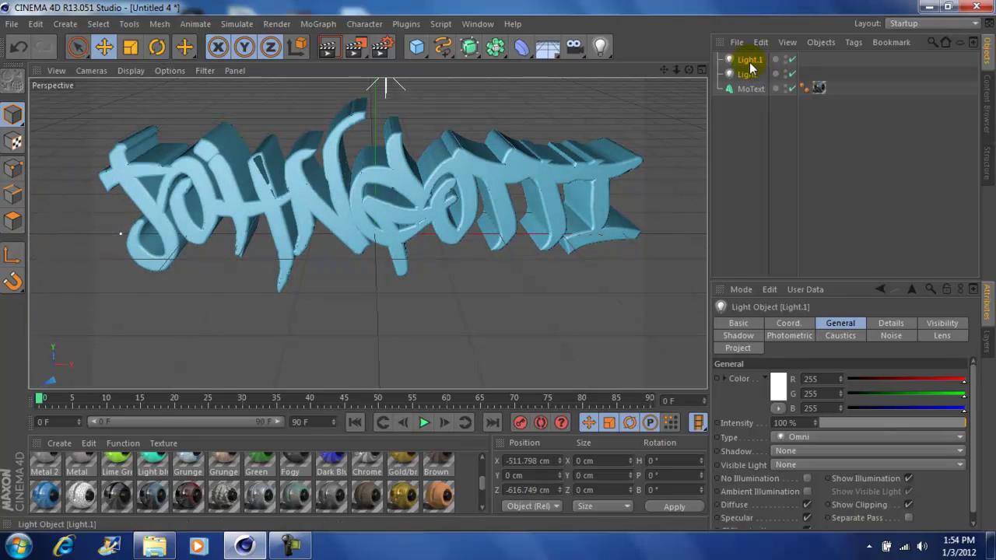
{"action": "left_click", "coordinate": [598, 47]}
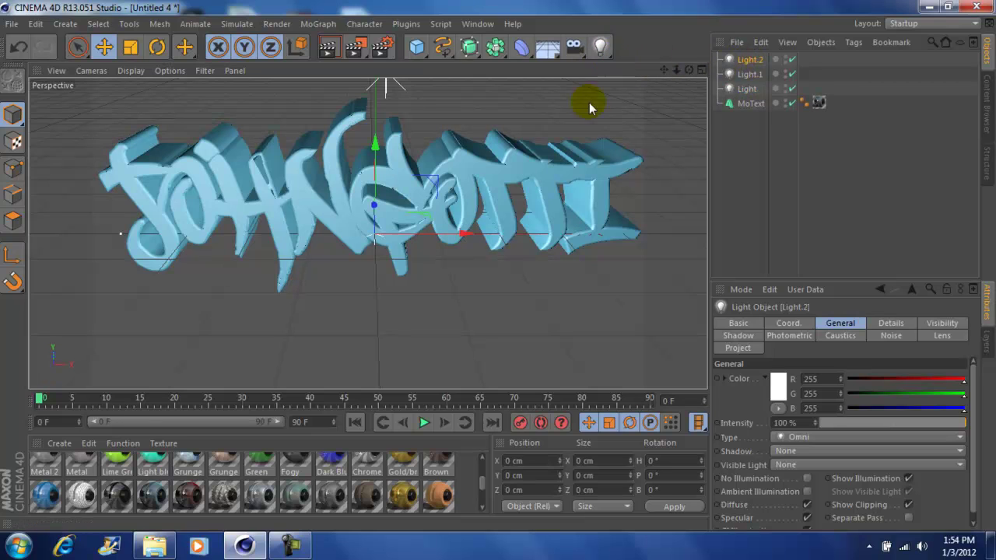
{"action": "mouse_move", "coordinate": [464, 233]}
{"action": "left_mouse_down"}
{"action": "mouse_move", "coordinate": [700, 237]}
{"action": "mouse_move", "coordinate": [645, 237]}
{"action": "mouse_move", "coordinate": [690, 250]}
{"action": "mouse_move", "coordinate": [693, 376]}
{"action": "left_mouse_up"}
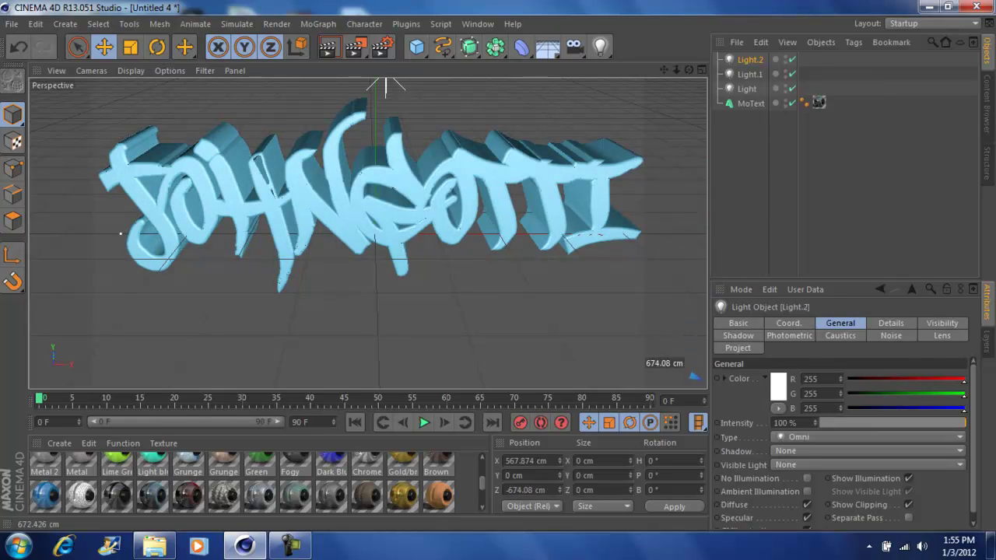
Render the Perspective view to preview the JOHN GOTTI text under all three omni lights.
{"action": "left_click", "coordinate": [329, 48]}
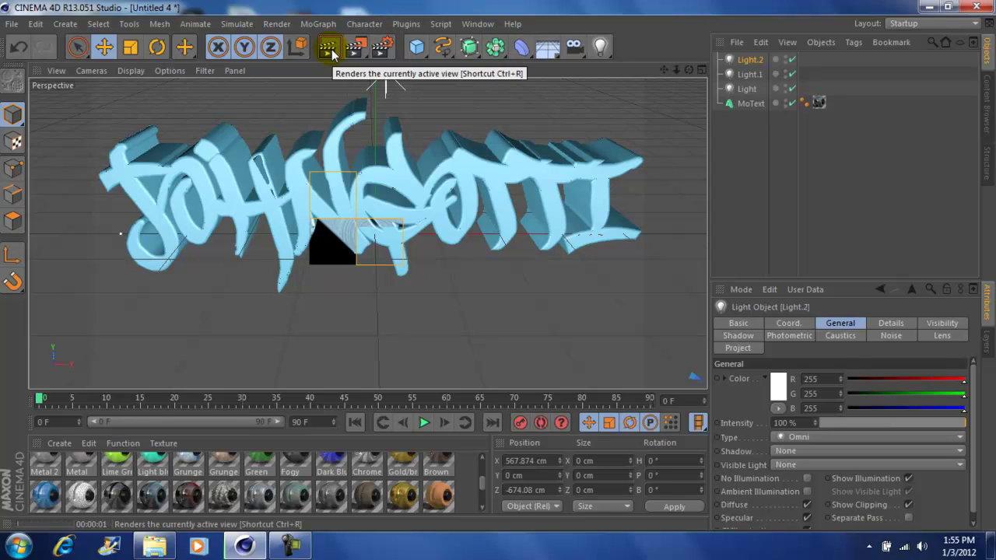